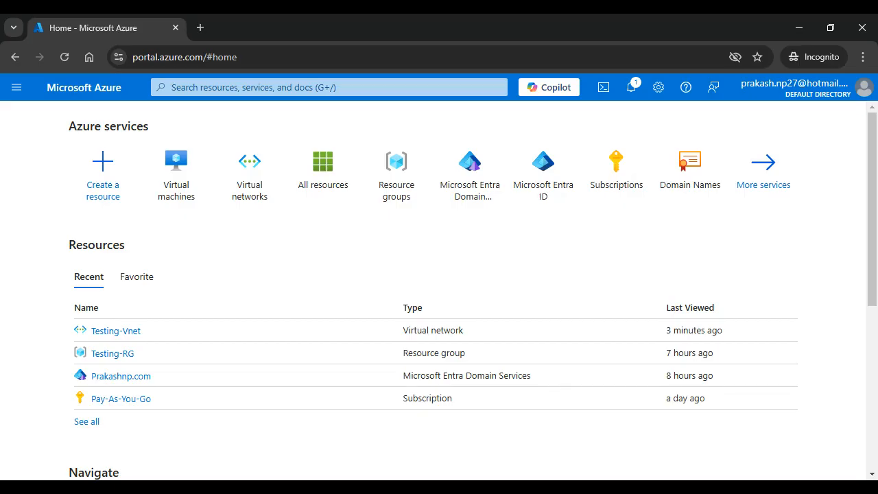
Step: Start creating a new Azure virtual machine from the virtual machines list
{"action": "left_click", "coordinate": [173, 176]}
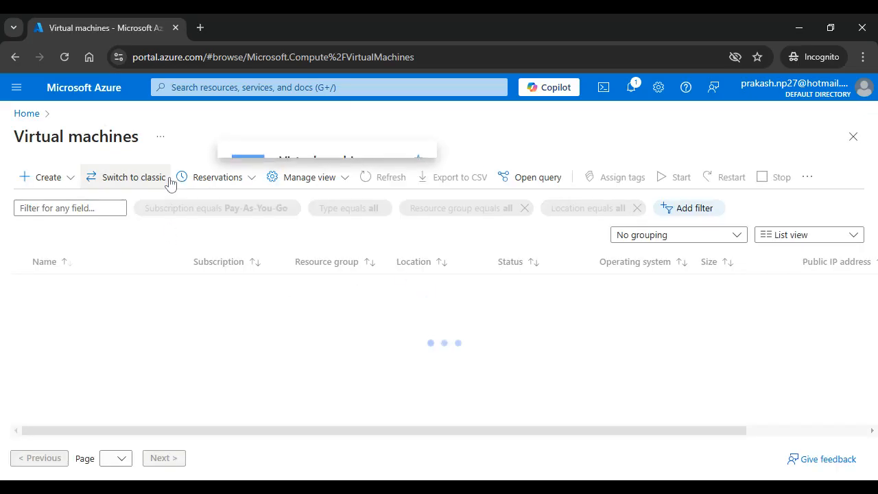
{"action": "left_click", "coordinate": [59, 179]}
{"action": "left_click", "coordinate": [82, 205]}
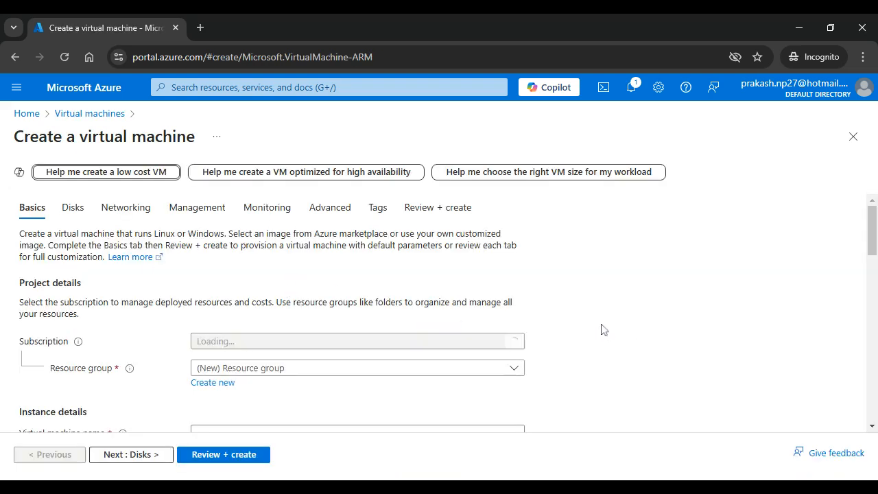
Step: Assign the virtual machine to the Testing-RG resource group and name it Connector
{"action": "scroll", "coordinate": [601, 330], "scroll_direction": "down", "scroll_amount": 1}
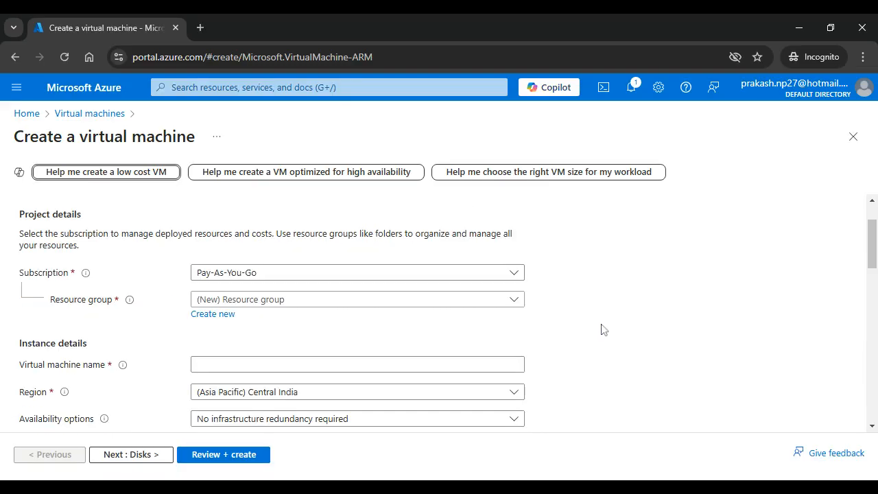
{"action": "left_click", "coordinate": [515, 299]}
{"action": "left_click", "coordinate": [262, 370]}
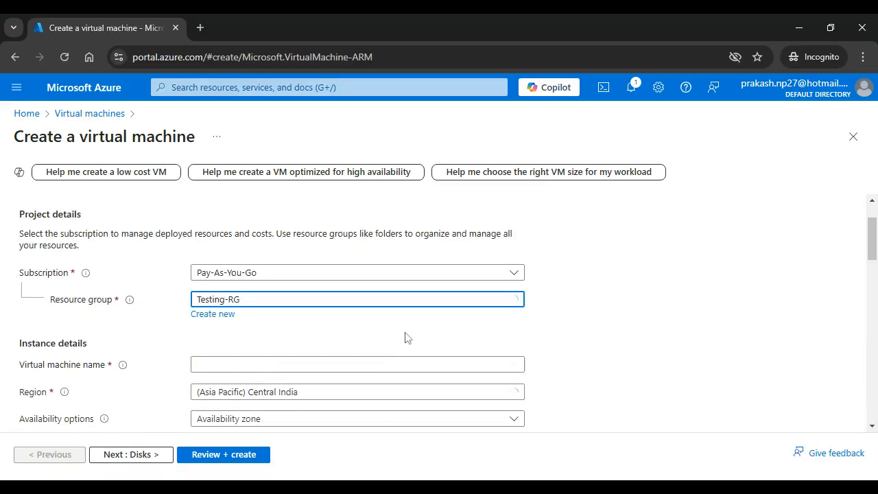
{"action": "scroll", "coordinate": [539, 337], "scroll_direction": "down", "scroll_amount": 1}
{"action": "left_click", "coordinate": [233, 294]}
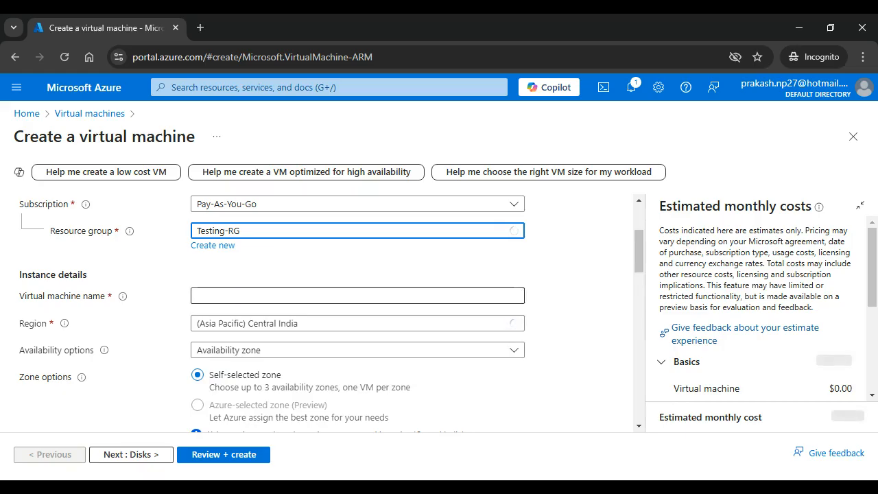
{"action": "type", "text": "Connector"}
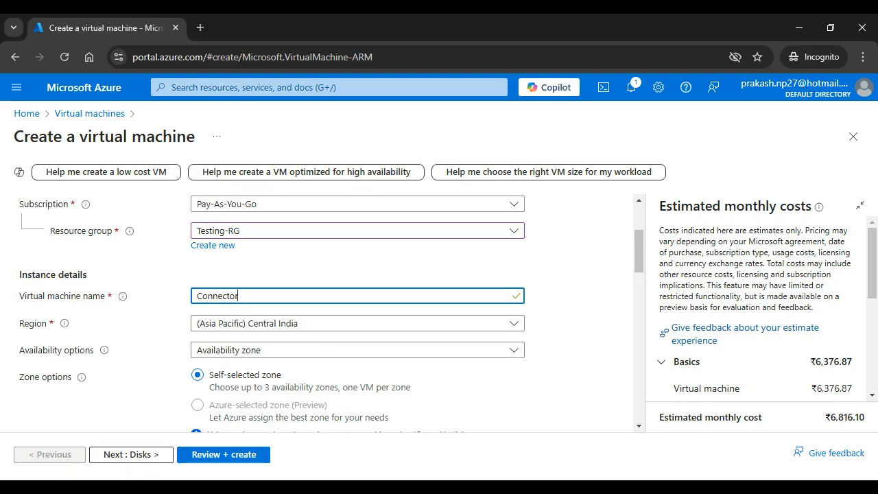
Step: Set availability to No infrastructure redundancy required and choose the Windows Server 2022 Datacenter: Azure Edition - x64 Gen2 image
{"action": "left_click", "coordinate": [513, 351]}
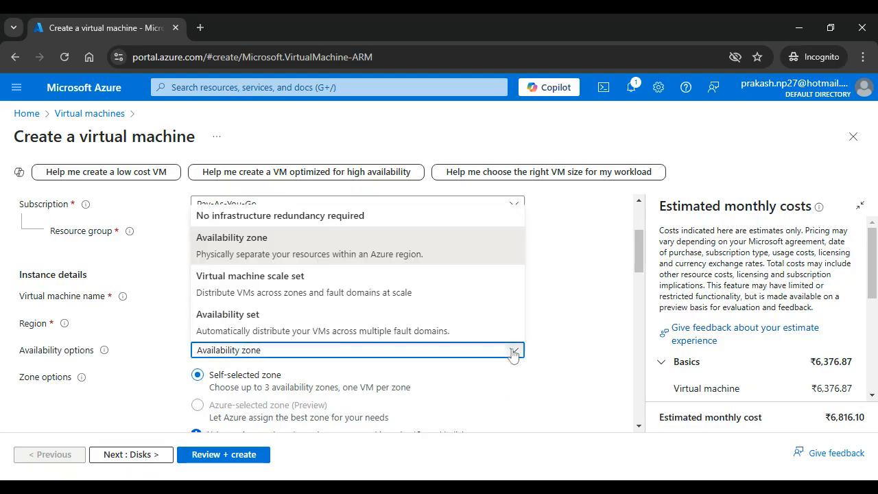
{"action": "left_click", "coordinate": [297, 216]}
{"action": "scroll", "coordinate": [587, 359], "scroll_direction": "down", "scroll_amount": 2}
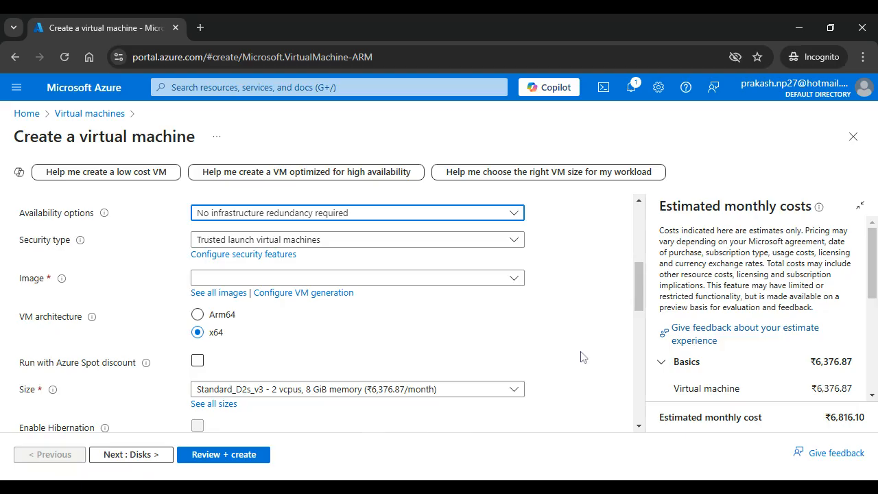
{"action": "left_click", "coordinate": [514, 278]}
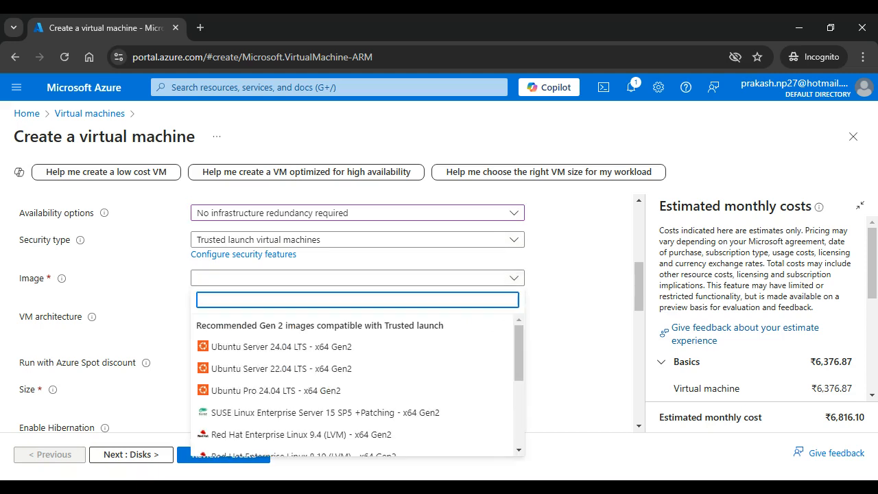
{"action": "scroll", "coordinate": [421, 398], "scroll_direction": "down", "scroll_amount": 5}
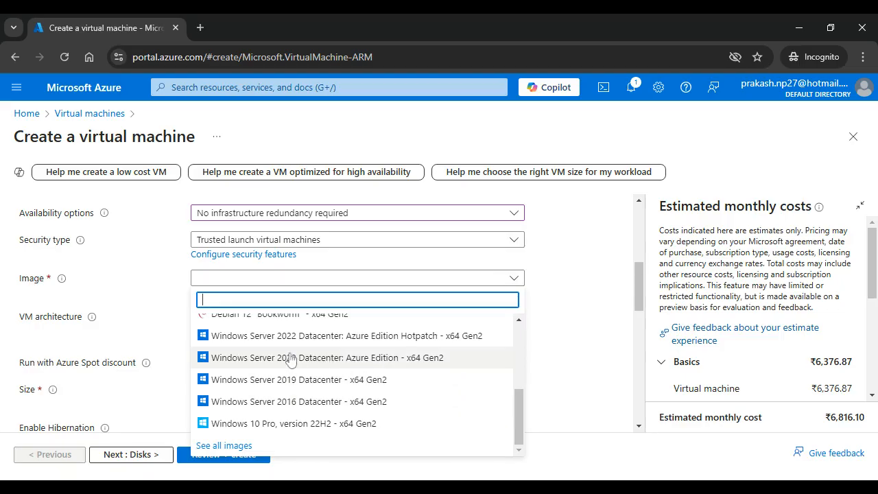
{"action": "left_click", "coordinate": [370, 359]}
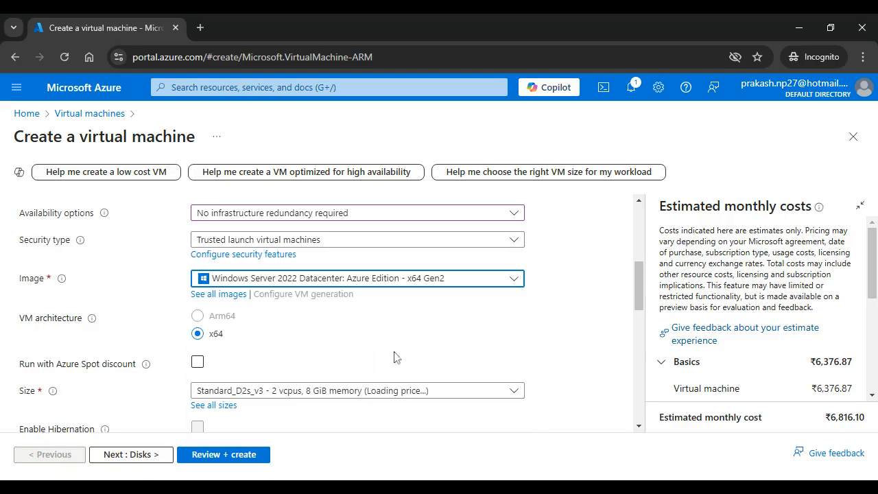
Step: Fill in the administrator account's username, then enter and confirm the account password
{"action": "scroll", "coordinate": [542, 341], "scroll_direction": "down", "scroll_amount": 2}
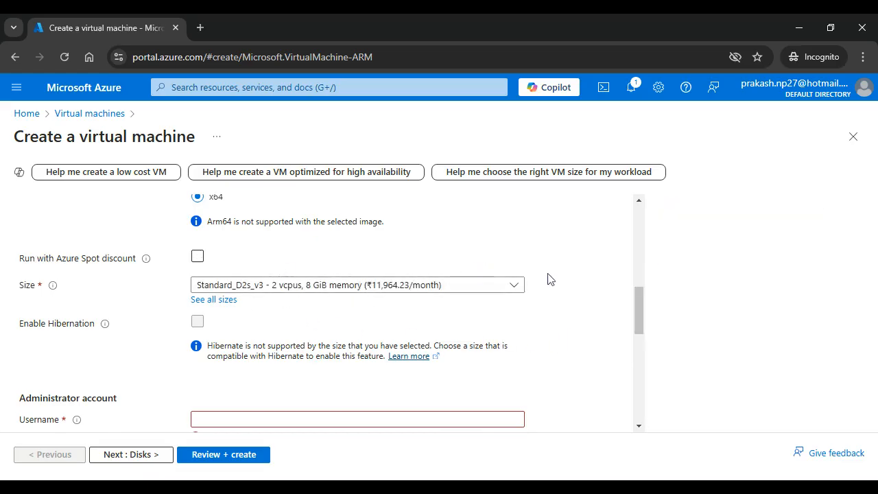
{"action": "scroll", "coordinate": [556, 290], "scroll_direction": "down", "scroll_amount": 1}
{"action": "scroll", "coordinate": [555, 296], "scroll_direction": "down", "scroll_amount": 1}
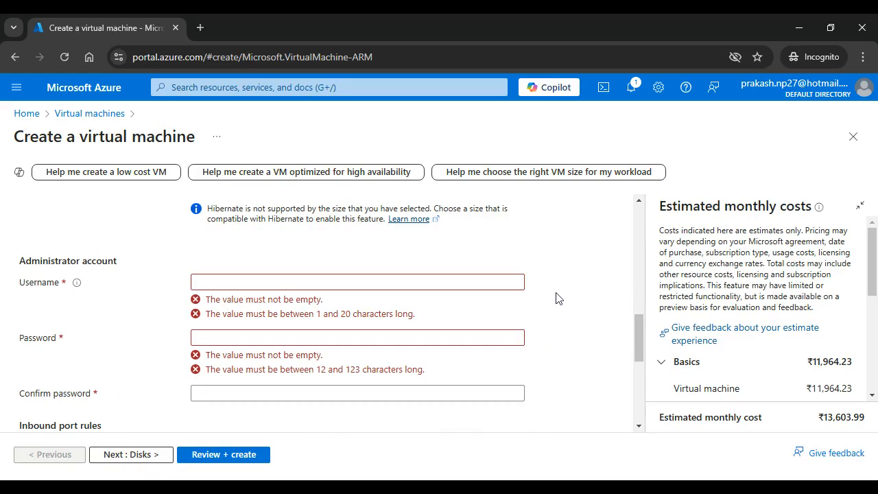
{"action": "left_click", "coordinate": [348, 282]}
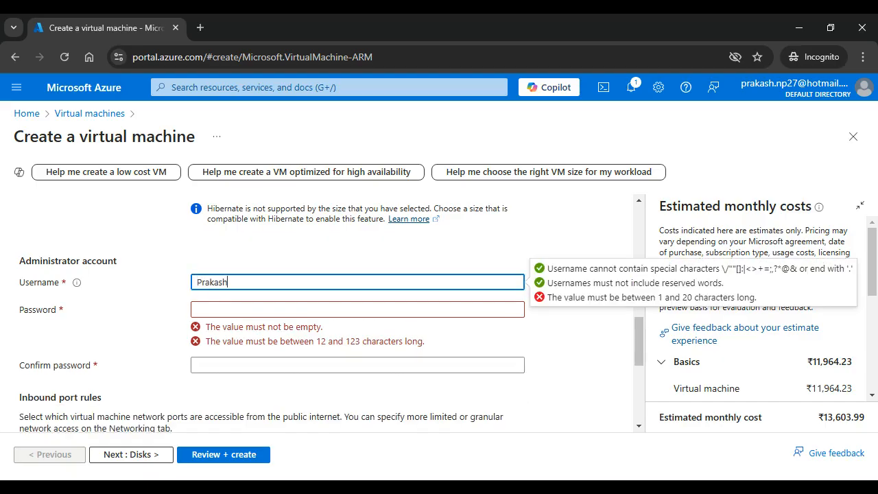
{"action": "type", "text": "Prakash"}
{"action": "key", "text": "Tab"}
{"action": "type", "text": "****"}
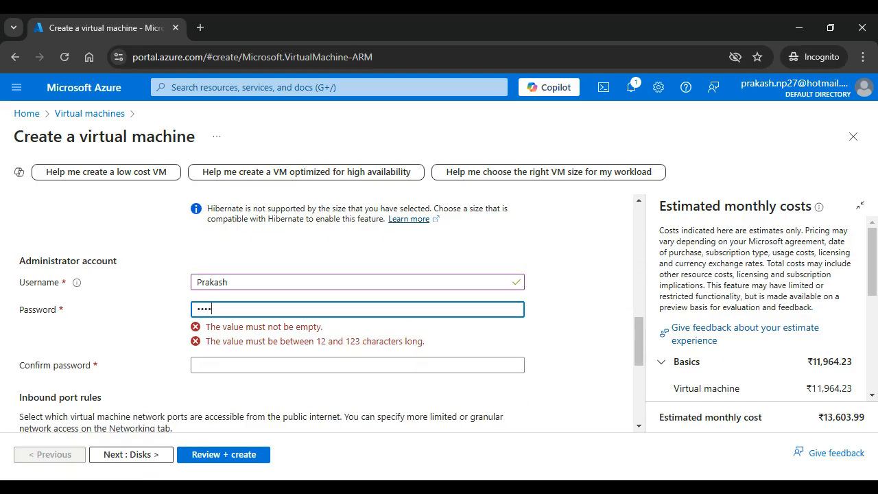
{"action": "type", "text": "****"}
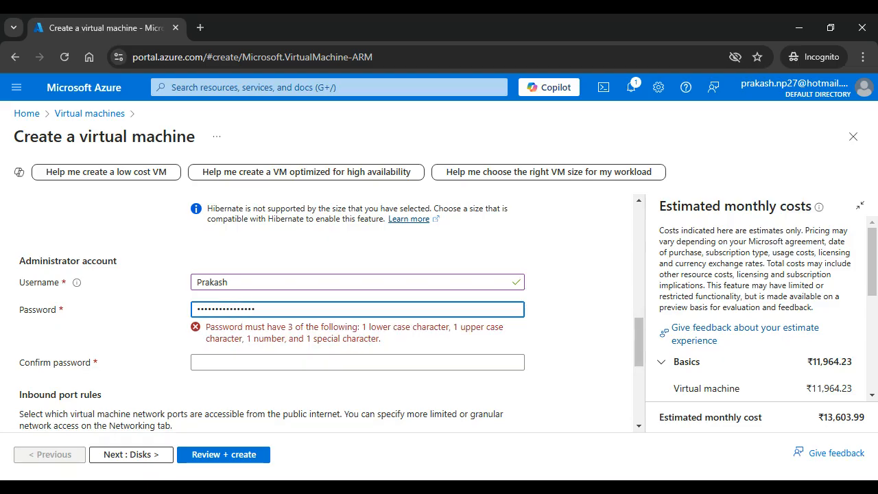
{"action": "type", "text": "*"}
{"action": "key", "text": "Tab"}
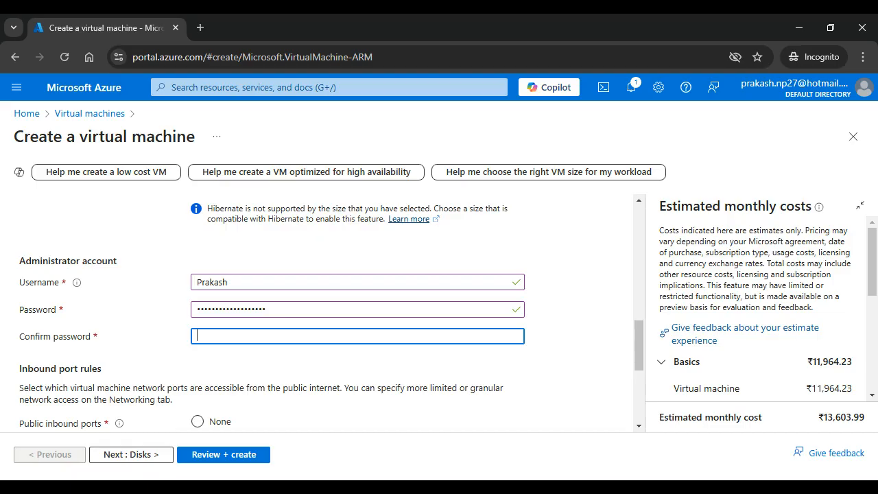
{"action": "type", "text": "*********"}
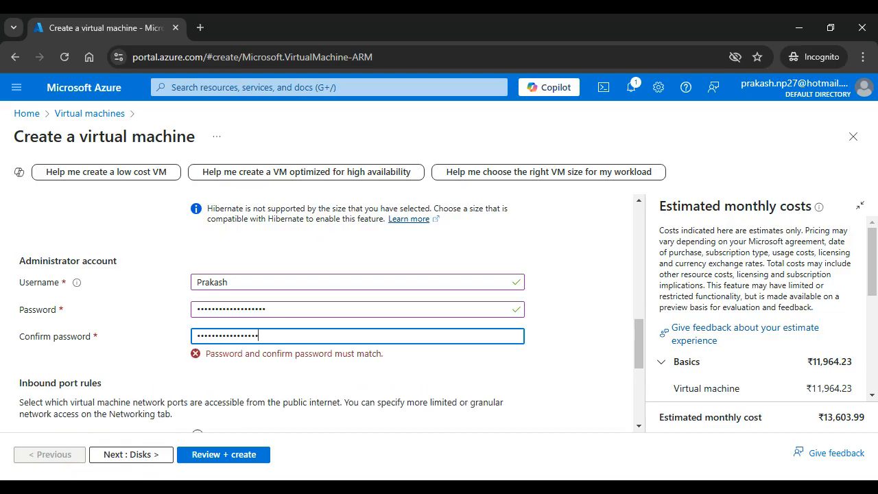
Step: Allow HTTP (80) and HTTPS (443) as public inbound ports in addition to RDP (3389)
{"action": "scroll", "coordinate": [533, 299], "scroll_direction": "down", "scroll_amount": 2}
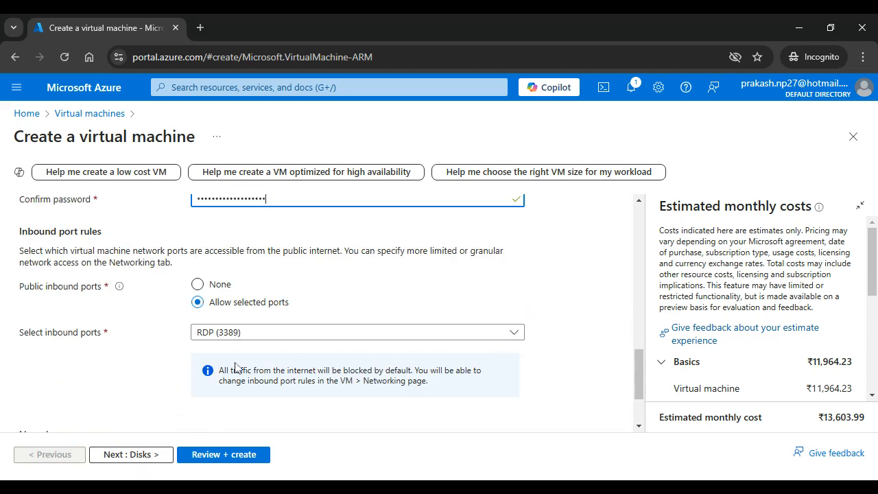
{"action": "left_click", "coordinate": [237, 340]}
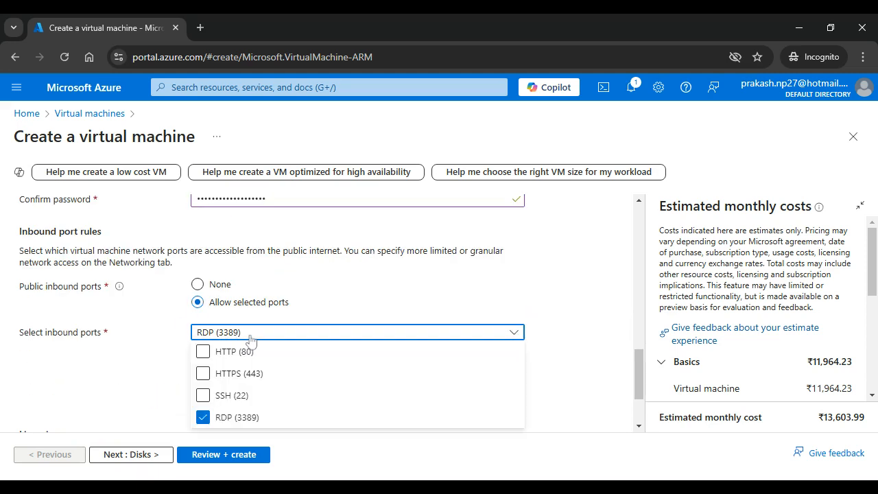
{"action": "left_click", "coordinate": [203, 353]}
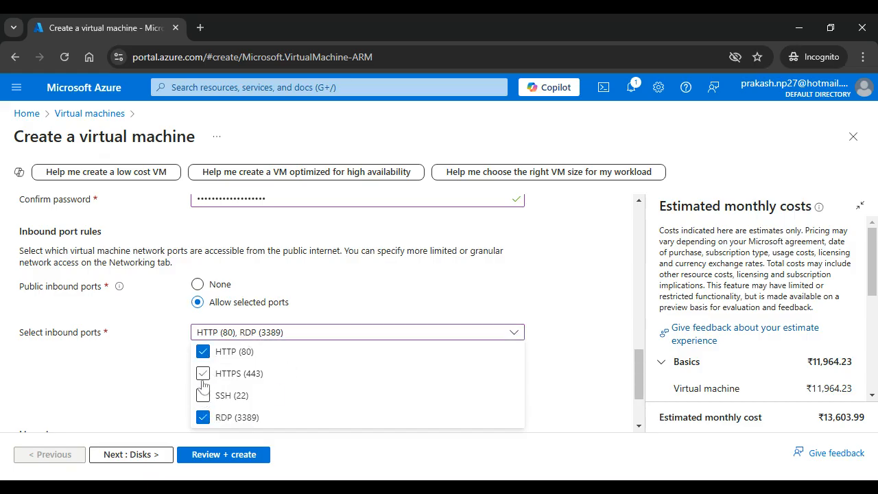
{"action": "left_click", "coordinate": [203, 373]}
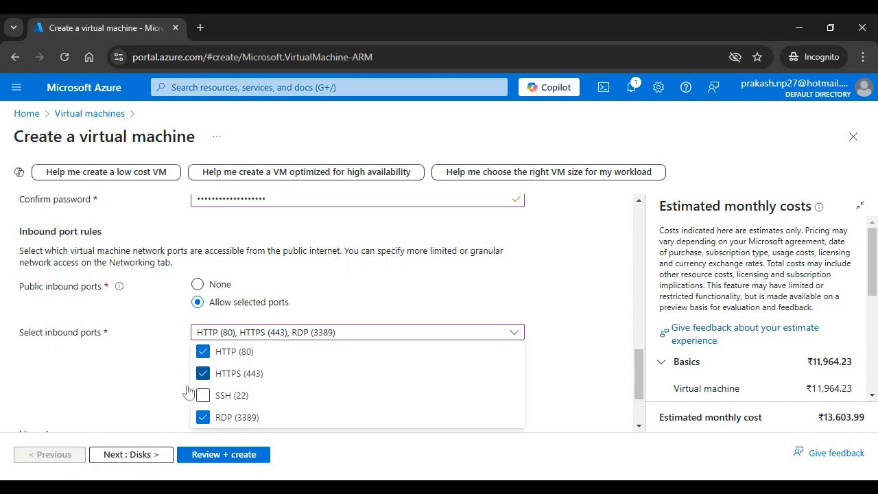
{"action": "left_click", "coordinate": [556, 363]}
Step: Apply an existing Windows Server license, confirm its Azure Hybrid Benefit eligibility, and continue to the disk settings
{"action": "scroll", "coordinate": [573, 362], "scroll_direction": "down", "scroll_amount": 2}
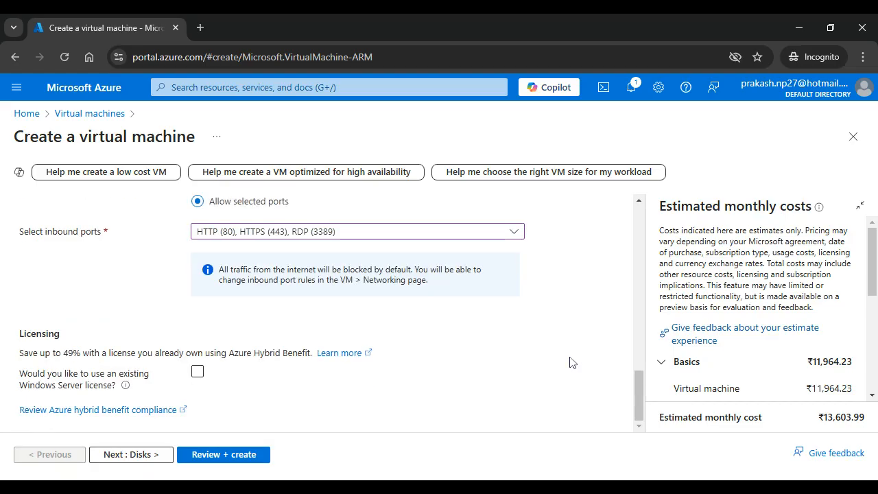
{"action": "left_click", "coordinate": [198, 371]}
{"action": "left_click", "coordinate": [106, 419]}
{"action": "left_click", "coordinate": [28, 412]}
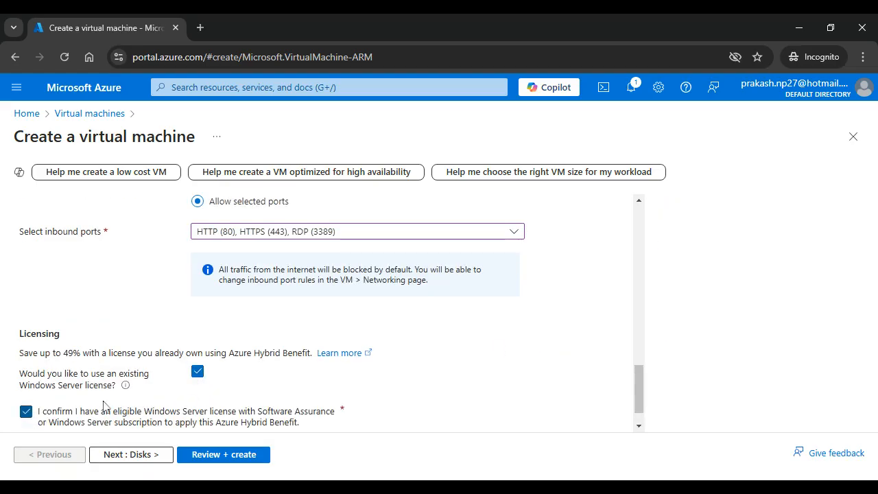
{"action": "scroll", "coordinate": [415, 337], "scroll_direction": "down", "scroll_amount": 1}
{"action": "left_click", "coordinate": [156, 455]}
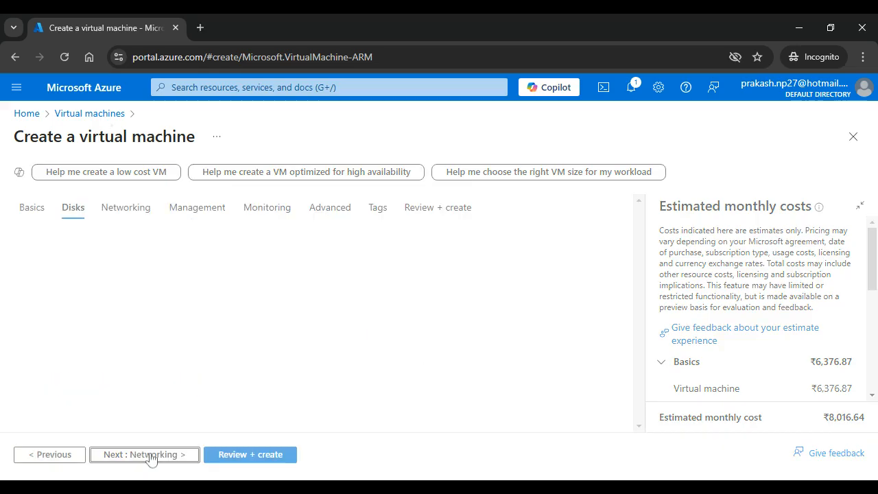
Step: Review the OS and data disk settings, keep the defaults, and continue to the networking settings
{"action": "scroll", "coordinate": [419, 335], "scroll_direction": "down", "scroll_amount": 2}
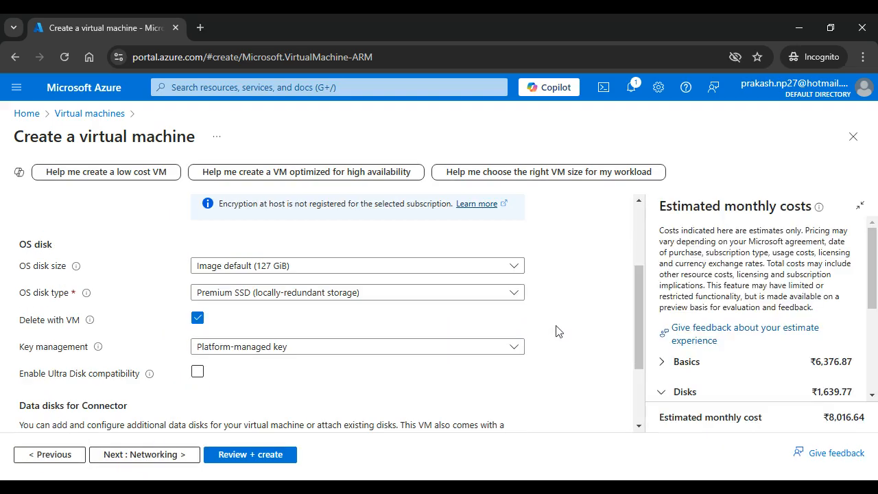
{"action": "scroll", "coordinate": [566, 324], "scroll_direction": "down", "scroll_amount": 2}
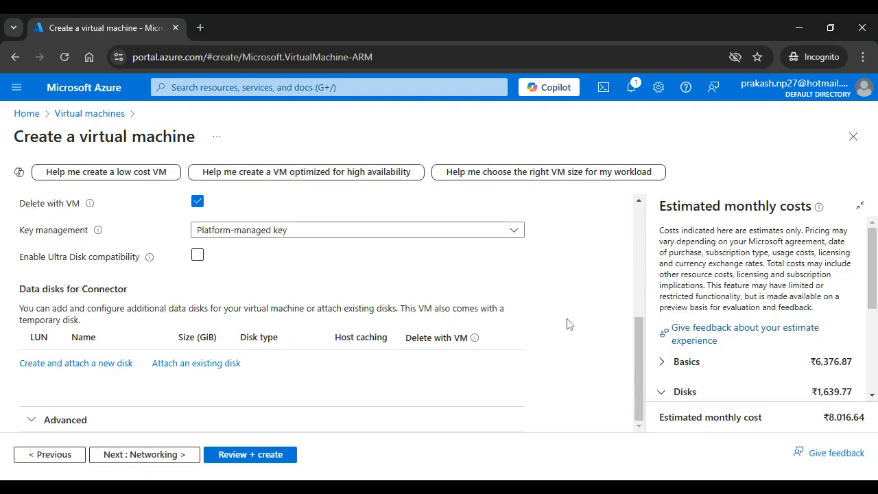
{"action": "left_click", "coordinate": [152, 457]}
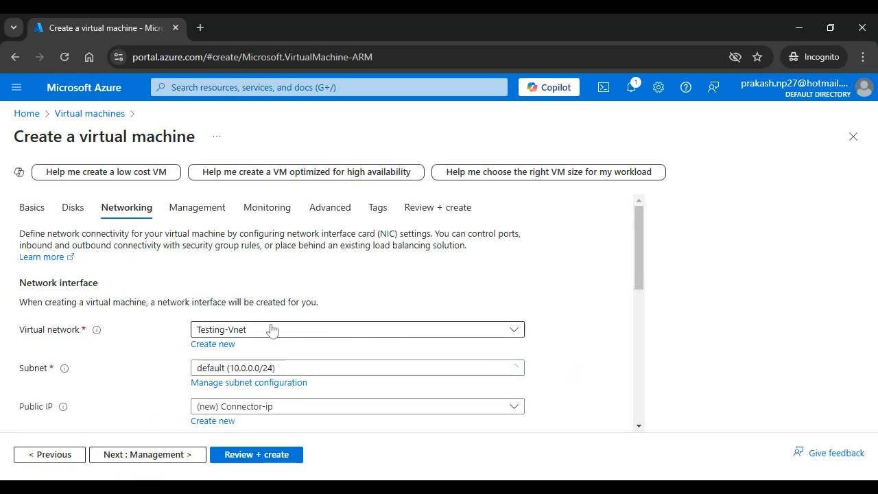
Step: Place the virtual machine's network interface in the VM (10.0.1.0/24) subnet of Testing-Vnet
{"action": "scroll", "coordinate": [613, 316], "scroll_direction": "down", "scroll_amount": 2}
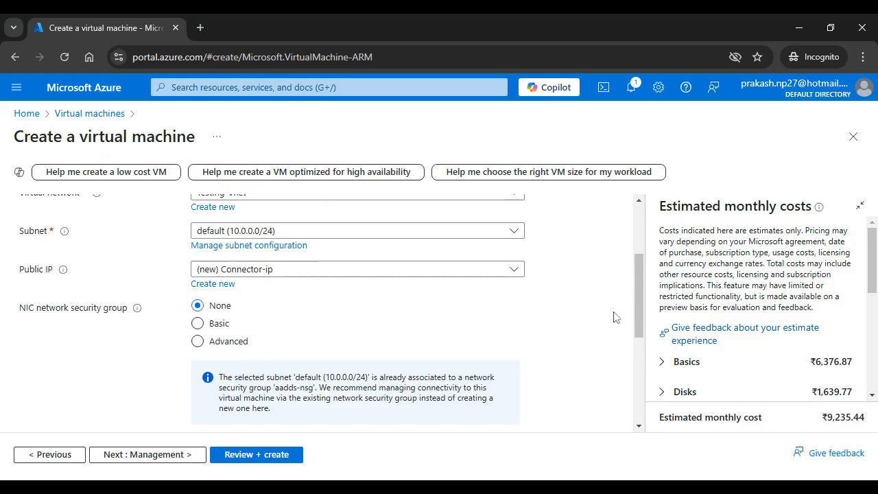
{"action": "scroll", "coordinate": [613, 321], "scroll_direction": "up", "scroll_amount": 2}
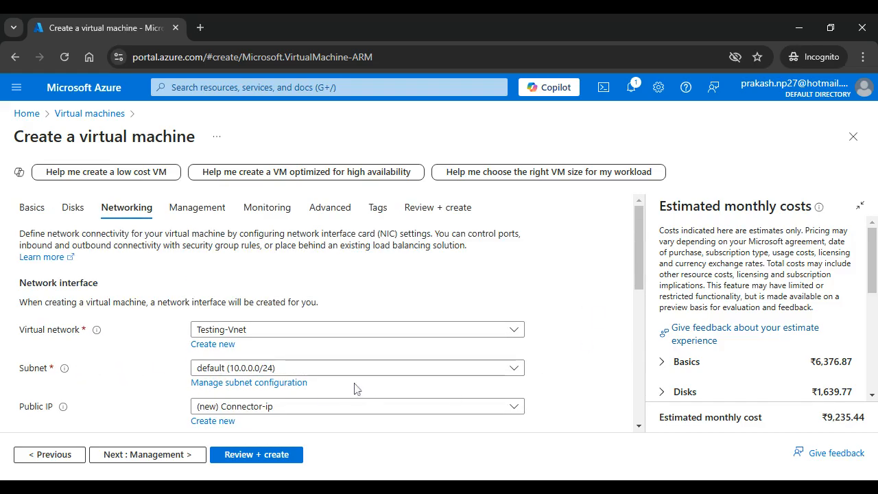
{"action": "left_click", "coordinate": [519, 370]}
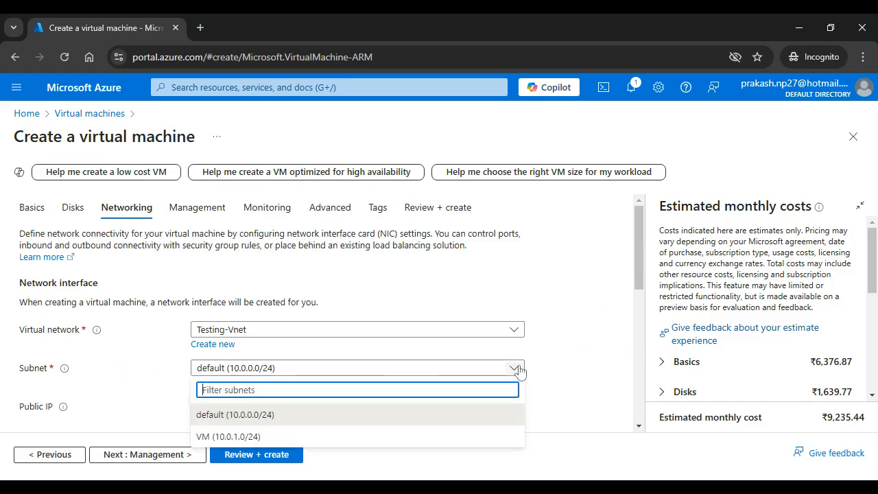
{"action": "left_click", "coordinate": [329, 445]}
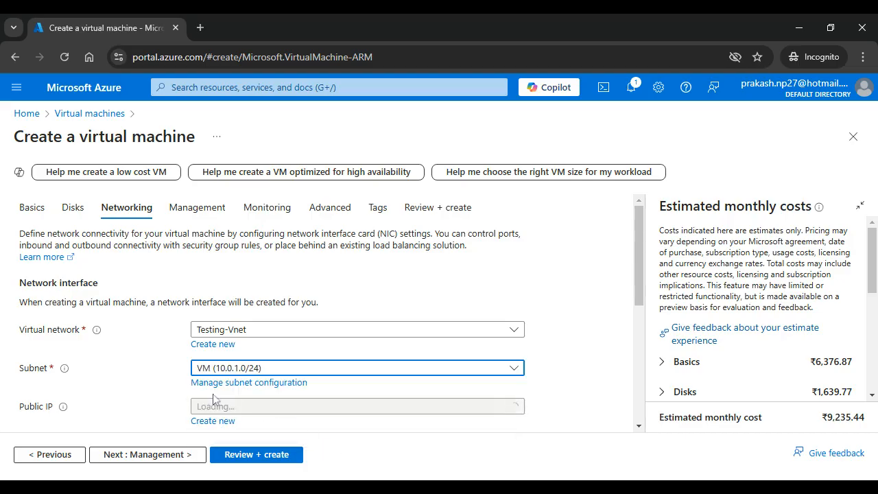
Step: Set the public IP and NIC to be deleted with the VM, and continue to the management settings
{"action": "scroll", "coordinate": [579, 345], "scroll_direction": "down", "scroll_amount": 1}
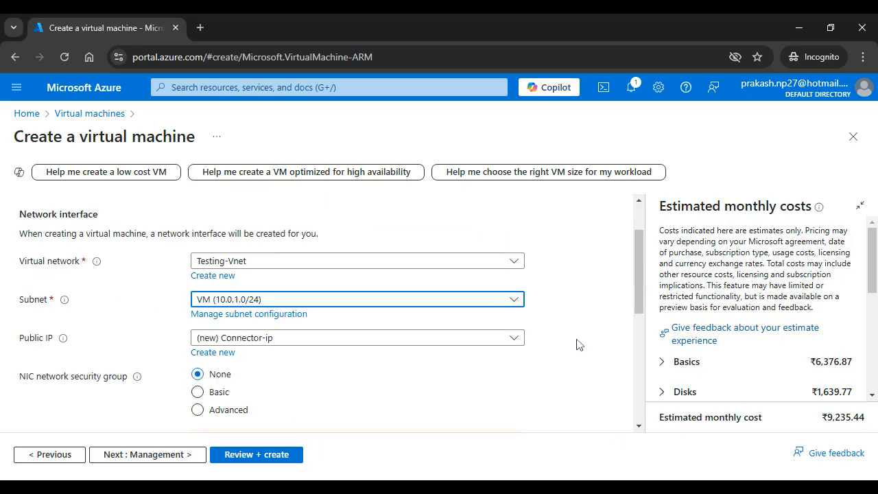
{"action": "scroll", "coordinate": [532, 400], "scroll_direction": "down", "scroll_amount": 2}
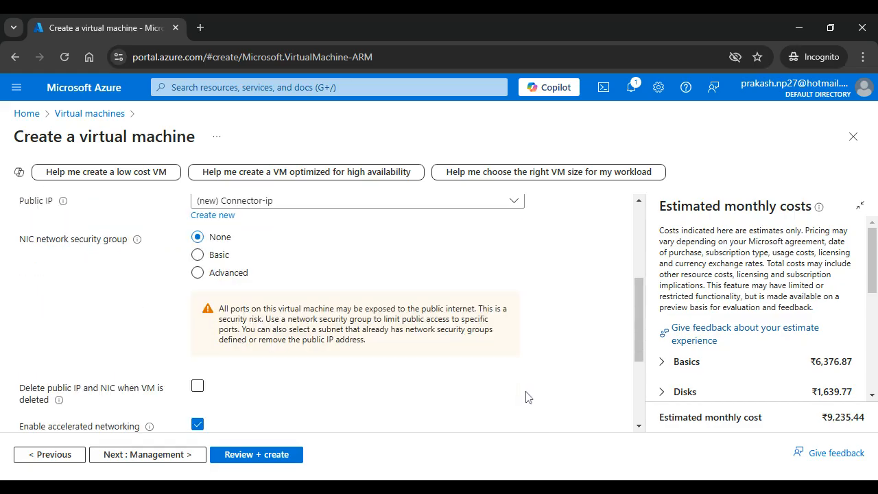
{"action": "scroll", "coordinate": [526, 396], "scroll_direction": "down", "scroll_amount": 1}
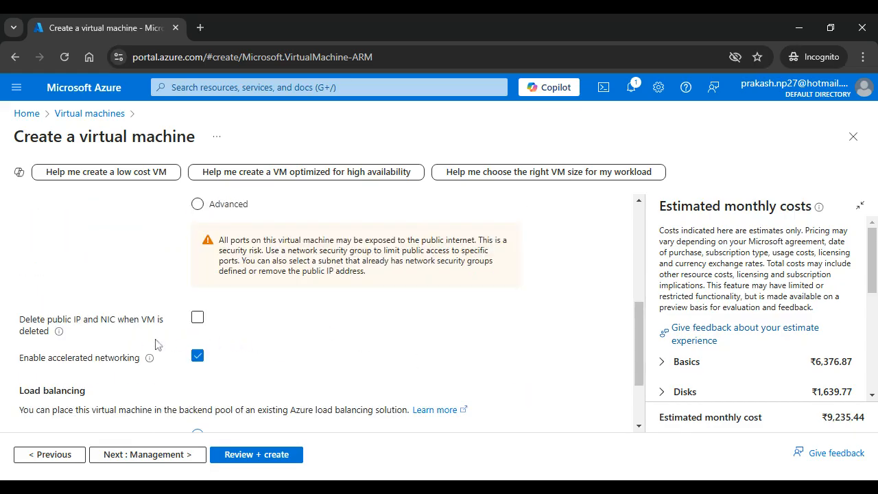
{"action": "left_click", "coordinate": [197, 317]}
{"action": "scroll", "coordinate": [524, 343], "scroll_direction": "down", "scroll_amount": 2}
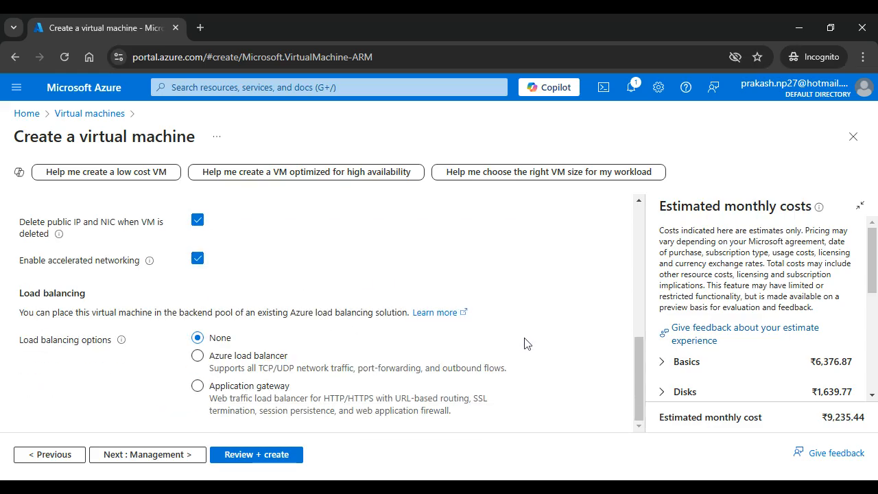
{"action": "left_click", "coordinate": [152, 458]}
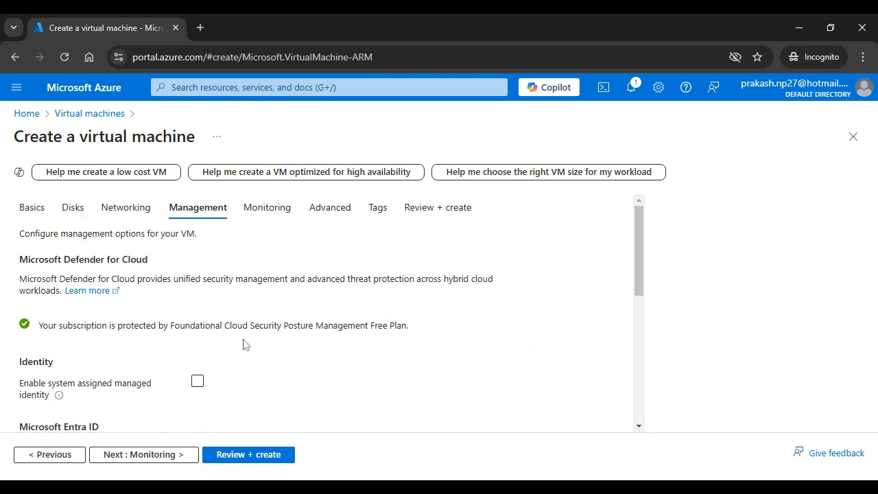
Step: Review the identity, auto-shutdown, backup and guest update options, keep the defaults, and continue to the monitoring settings
{"action": "scroll", "coordinate": [345, 341], "scroll_direction": "down", "scroll_amount": 3}
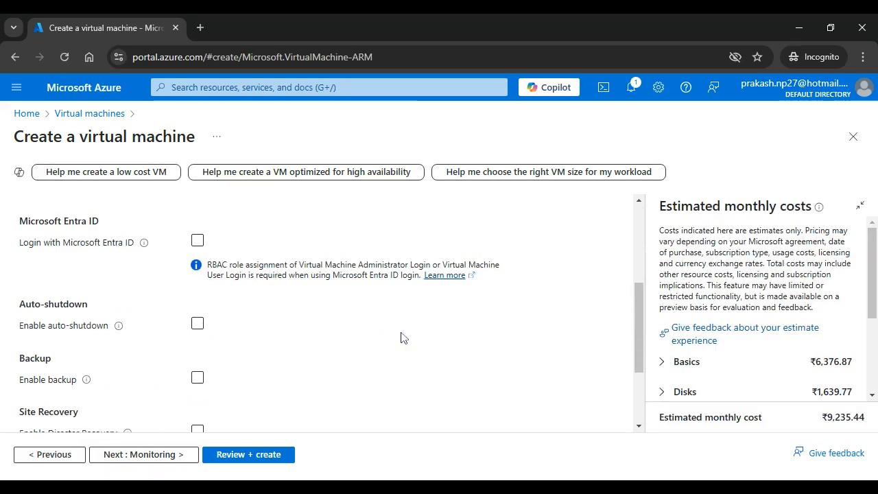
{"action": "scroll", "coordinate": [403, 337], "scroll_direction": "down", "scroll_amount": 2}
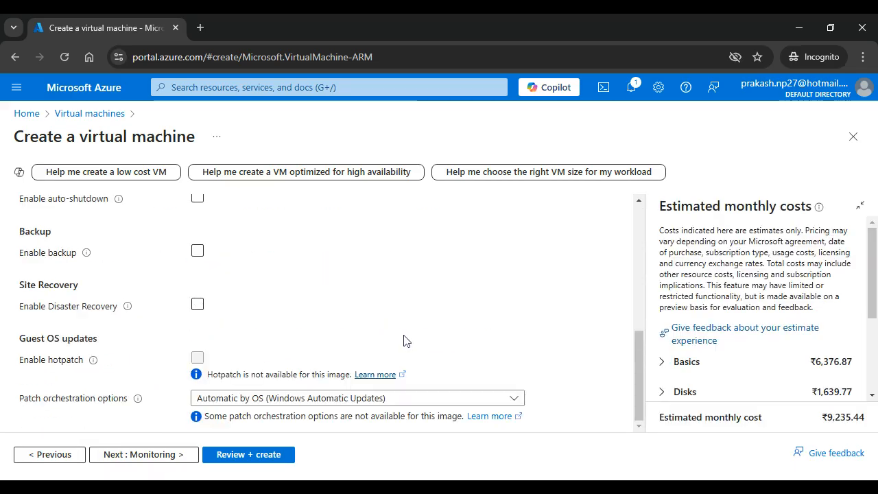
{"action": "left_click", "coordinate": [177, 455]}
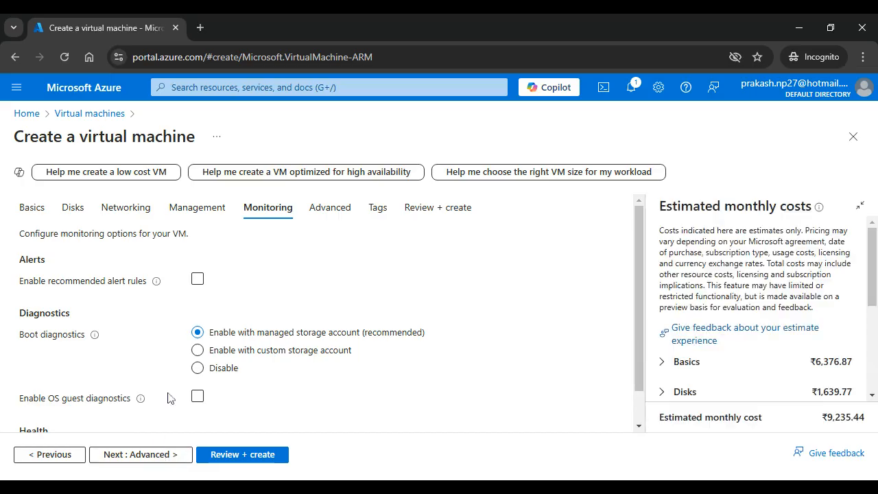
Step: Disable boot diagnostics, validate the configuration, and create the virtual machine
{"action": "left_click", "coordinate": [199, 369]}
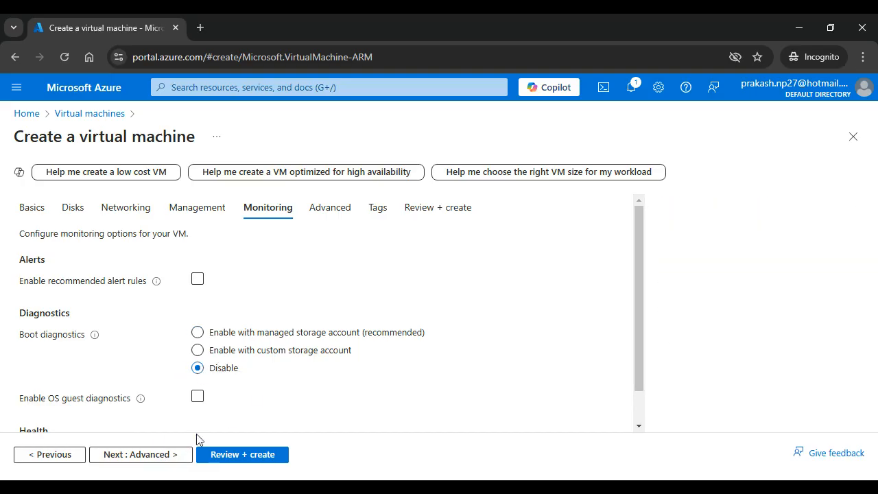
{"action": "left_click", "coordinate": [232, 455]}
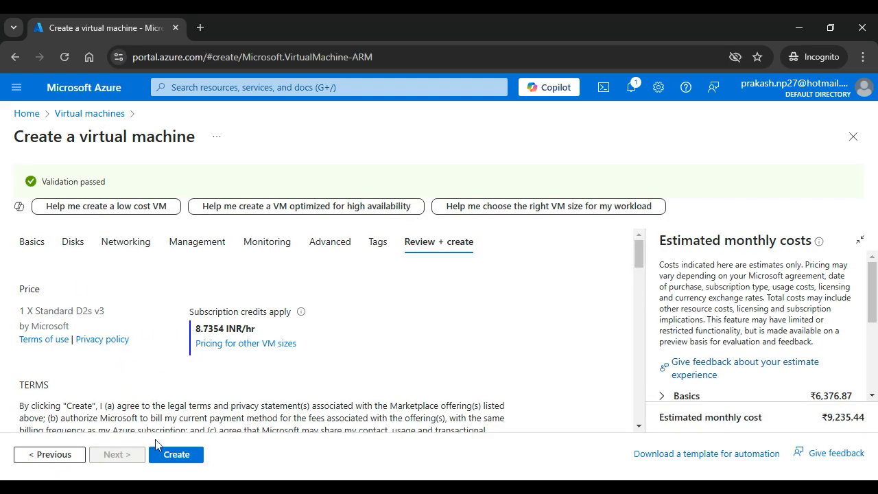
{"action": "left_click", "coordinate": [174, 458]}
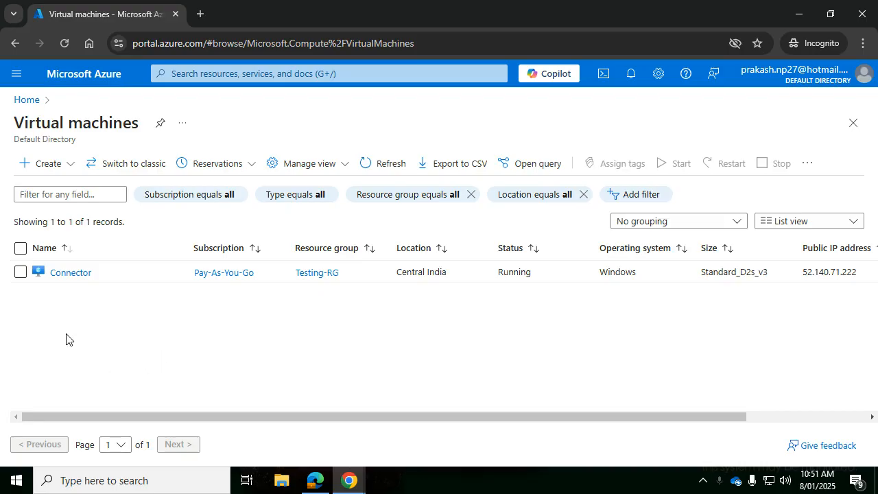
Step: Open the Connector virtual machine's connection options and download its native RDP file to the Downloads folder
{"action": "left_click", "coordinate": [78, 274]}
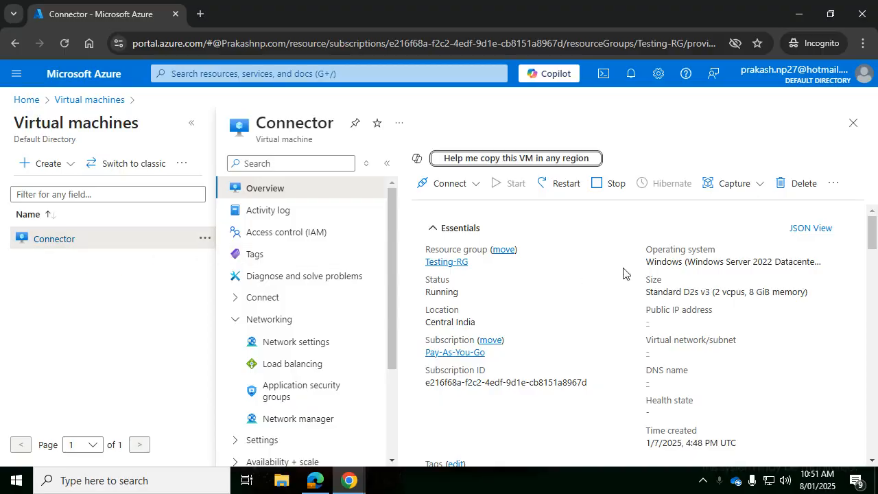
{"action": "left_click", "coordinate": [473, 185]}
{"action": "left_click", "coordinate": [442, 206]}
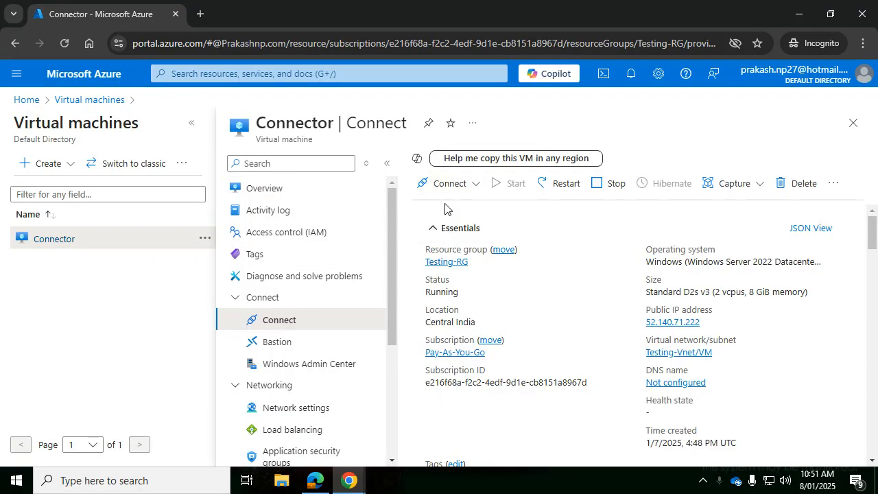
{"action": "scroll", "coordinate": [614, 298], "scroll_direction": "down", "scroll_amount": 2}
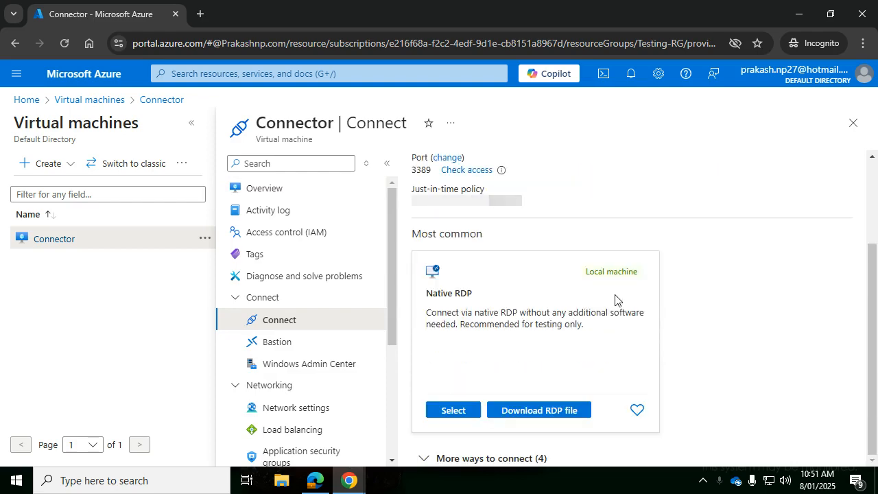
{"action": "left_click", "coordinate": [552, 410]}
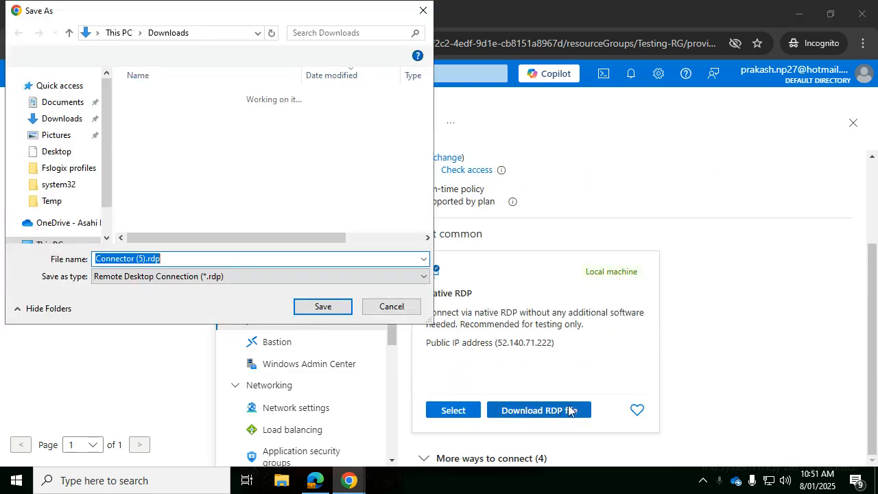
{"action": "left_click", "coordinate": [322, 306]}
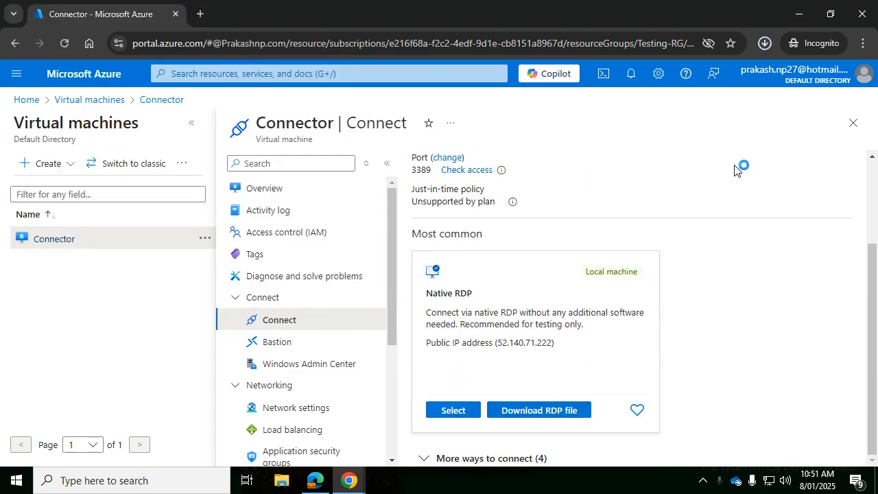
Step: Open the downloaded Connector RDP file and allow the remote connection despite its unknown publisher
{"action": "left_click", "coordinate": [764, 43]}
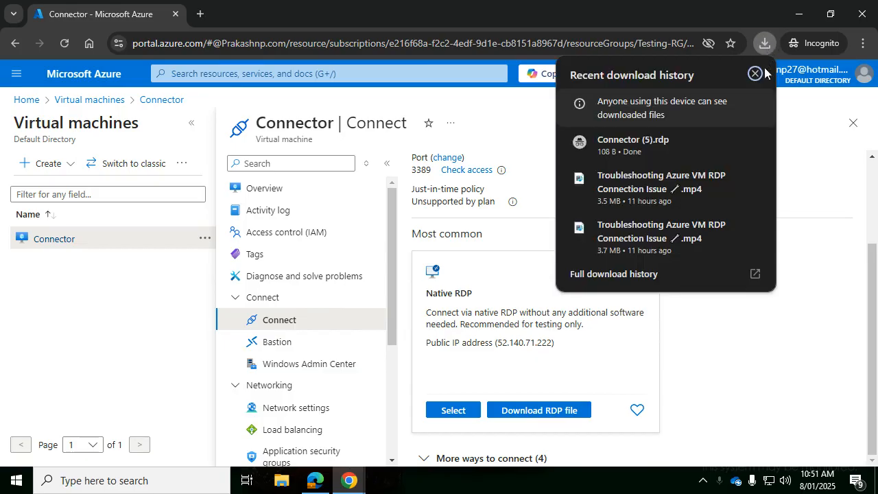
{"action": "left_click", "coordinate": [634, 150]}
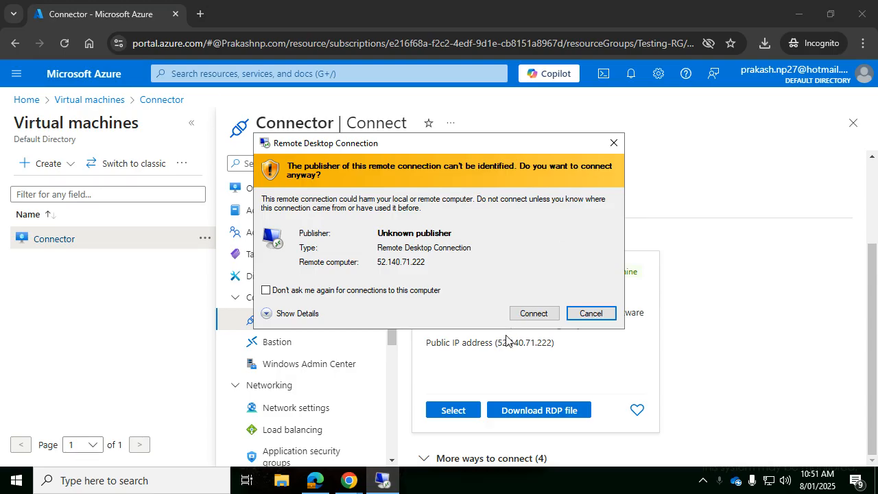
{"action": "left_click", "coordinate": [534, 314]}
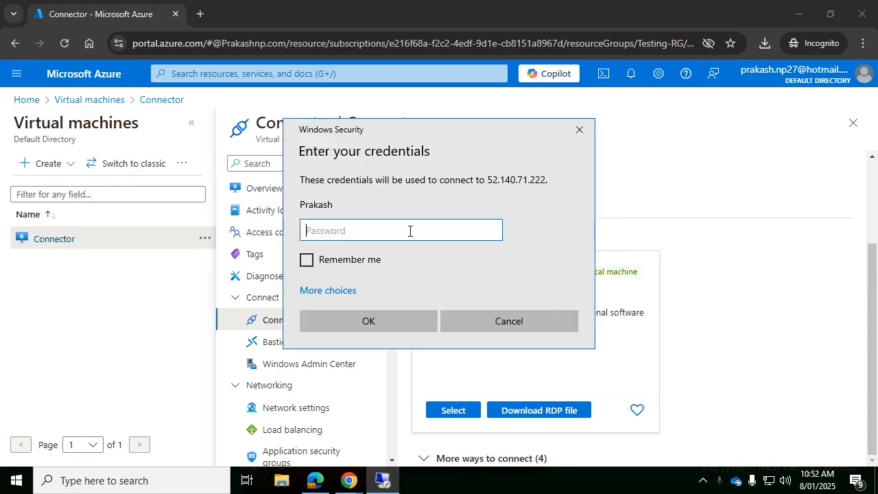
Step: Sign in to the remote Connector machine with the account password and accept its untrusted certificate
{"action": "type", "text": "•"}
{"action": "type", "text": "•••••••"}
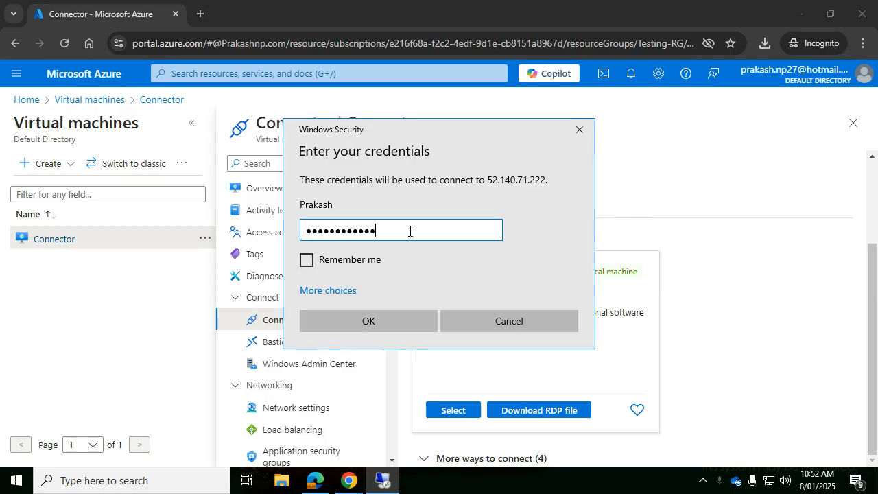
{"action": "type", "text": "•"}
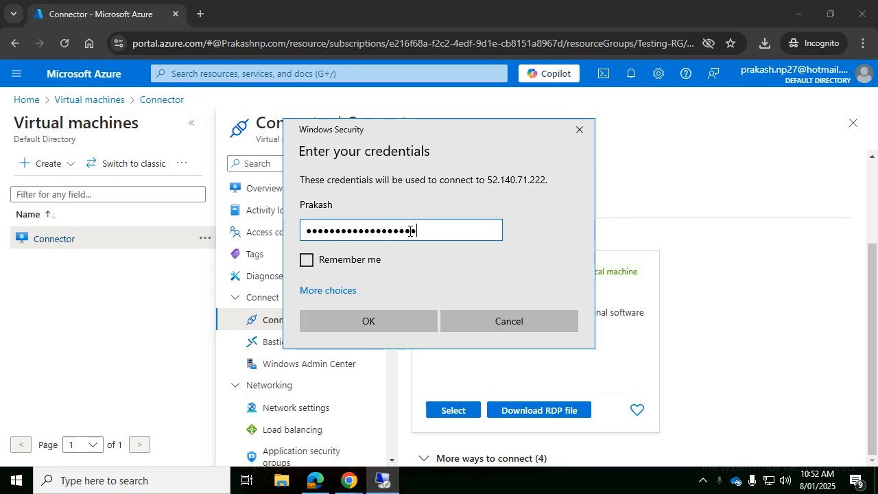
{"action": "key", "text": "Return"}
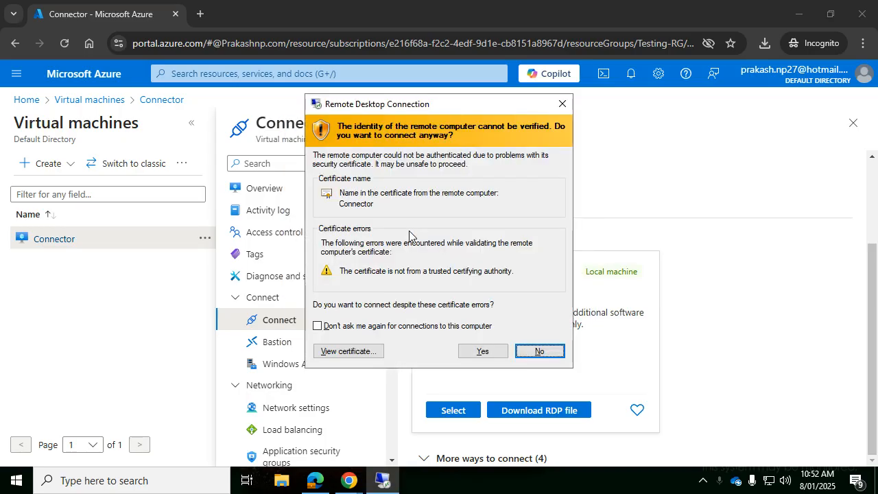
{"action": "left_click", "coordinate": [493, 352]}
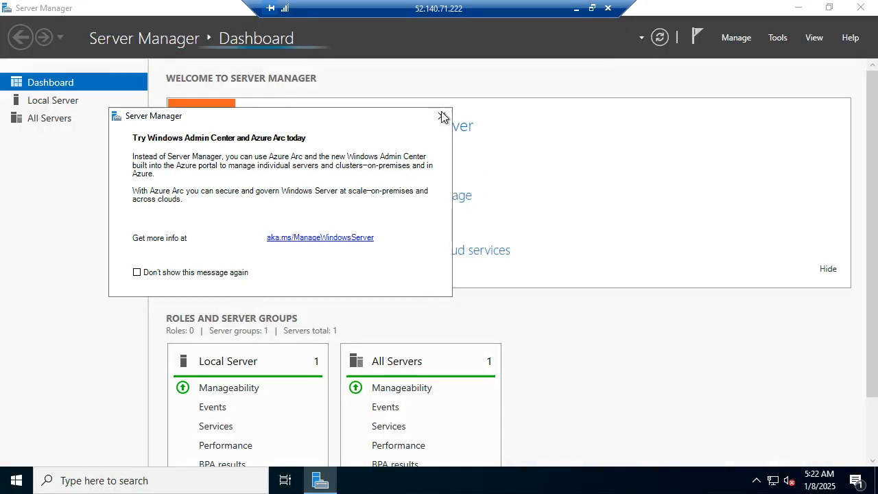
Step: Dismiss the Windows Admin Center message and open the local server's computer name and domain change settings from its workgroup property
{"action": "left_click", "coordinate": [442, 116]}
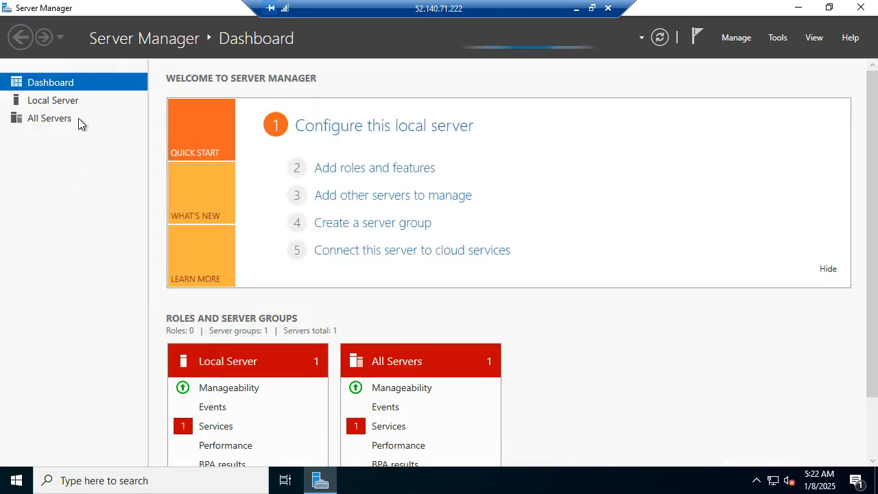
{"action": "left_click", "coordinate": [65, 105]}
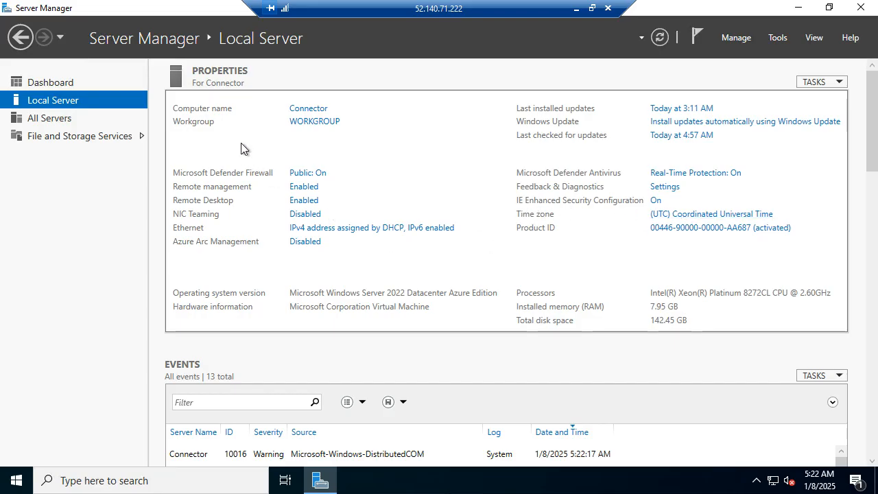
{"action": "left_click", "coordinate": [309, 122]}
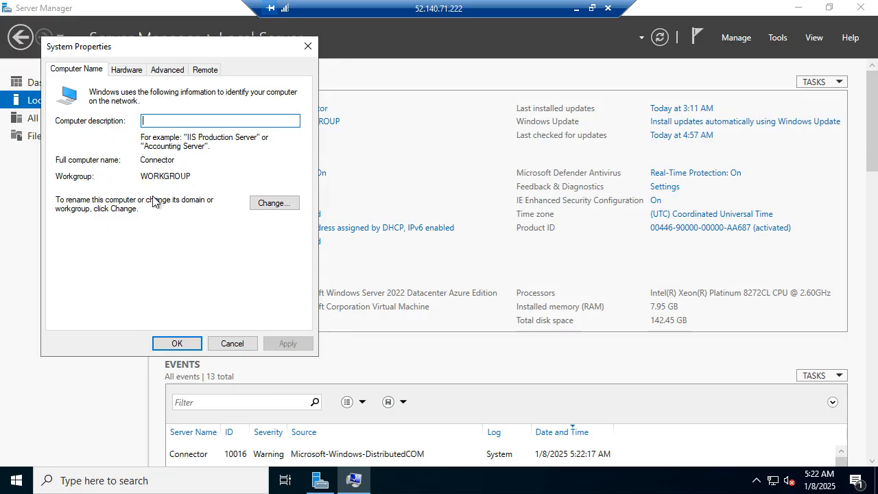
{"action": "left_click_drag", "start_coordinate": [228, 47], "coordinate": [228, 70]}
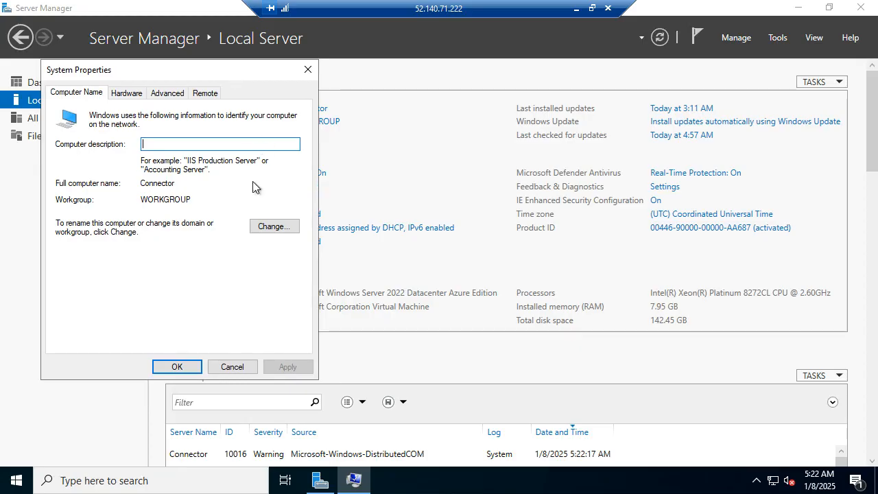
{"action": "left_click", "coordinate": [272, 227]}
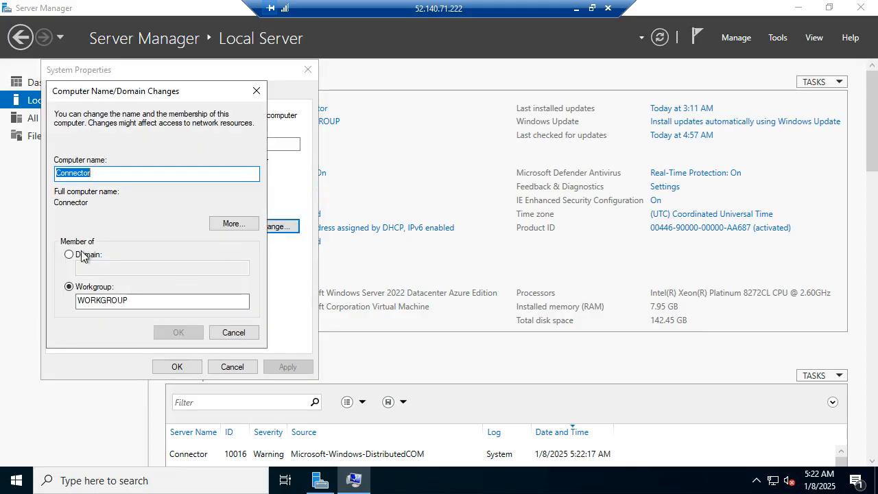
Step: Change the computer's membership from workgroup to domain, enter the organization's domain name, and submit the change
{"action": "left_click", "coordinate": [80, 256]}
{"action": "left_click", "coordinate": [114, 267]}
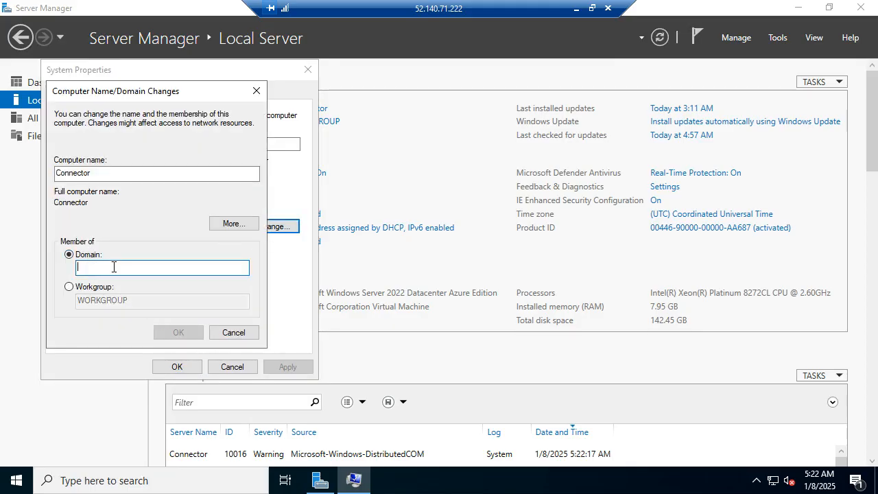
{"action": "type", "text": "Pra"}
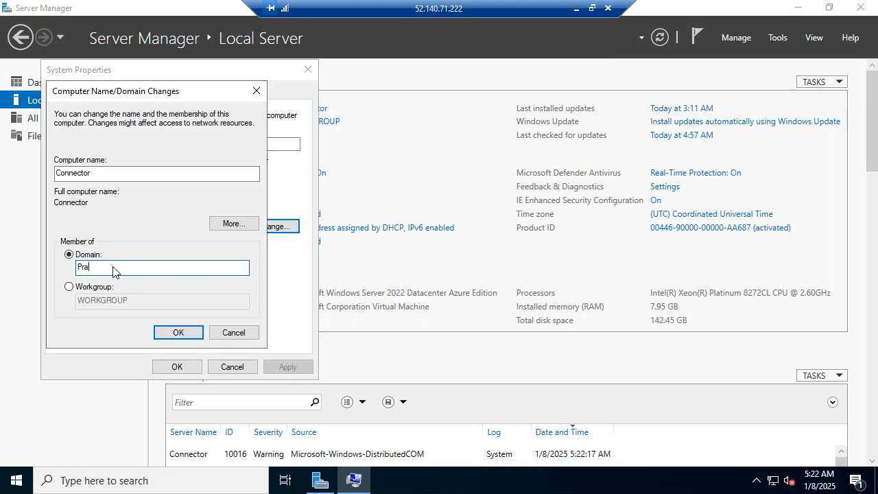
{"action": "type", "text": "kashnp.com"}
{"action": "key", "text": "Return"}
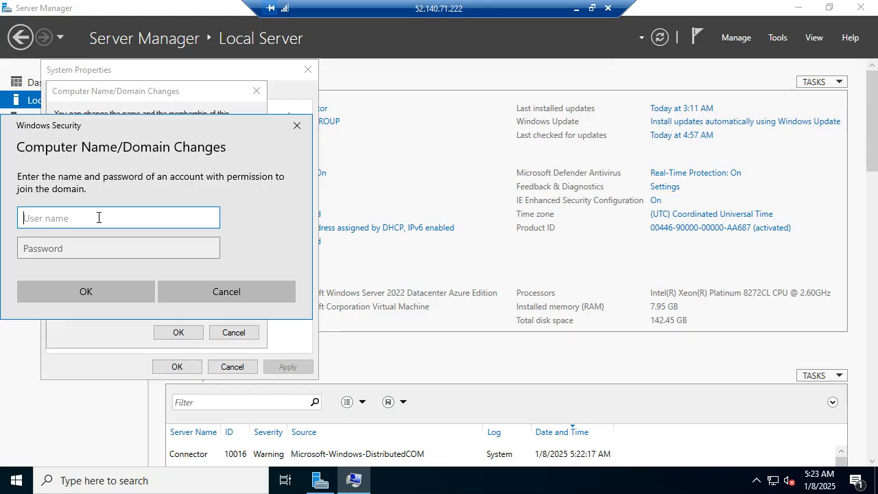
Step: Authorize the domain join with the domain account's user name and password, and acknowledge the welcome message
{"action": "type", "text": "satish"}
{"action": "key", "text": "Tab"}
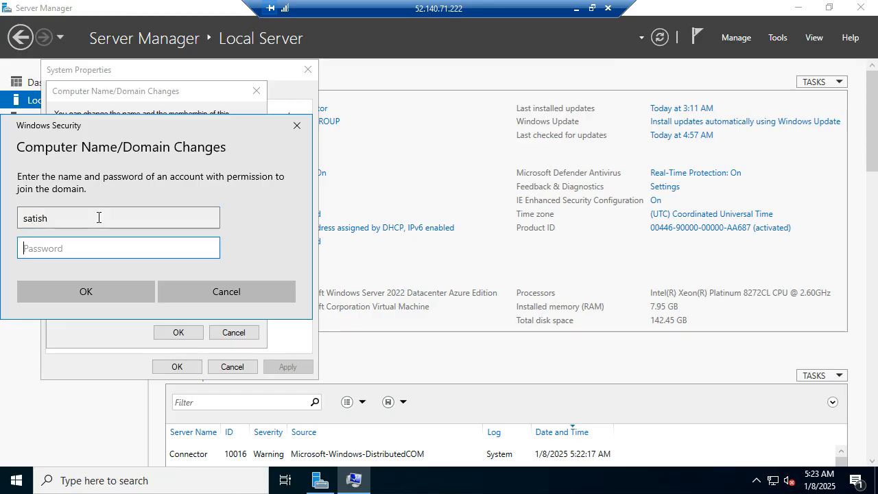
{"action": "type", "text": "***********"}
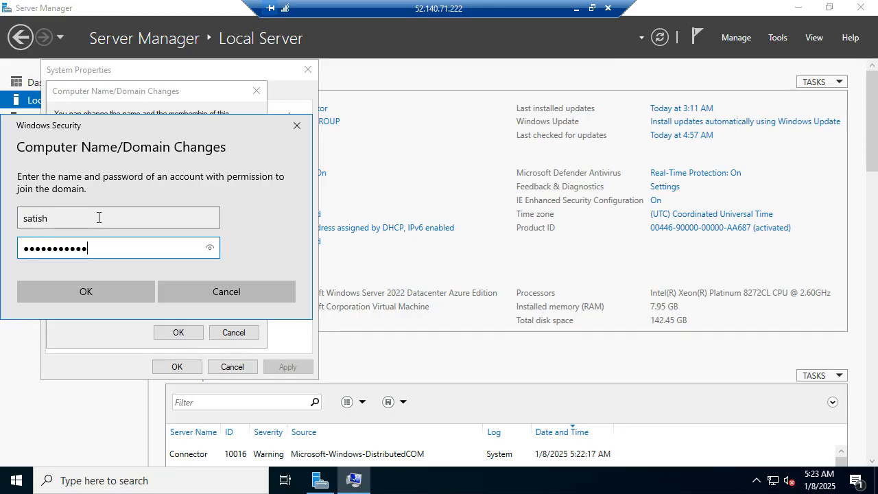
{"action": "left_click", "coordinate": [84, 293]}
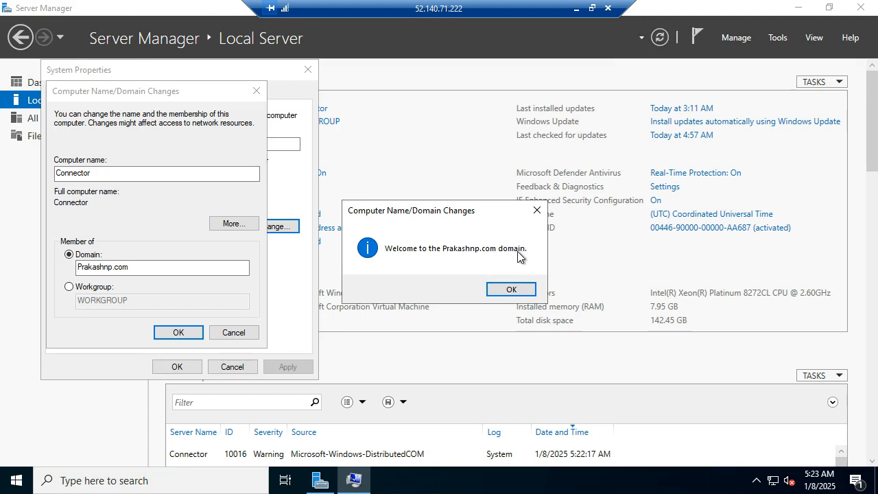
{"action": "left_click", "coordinate": [504, 291]}
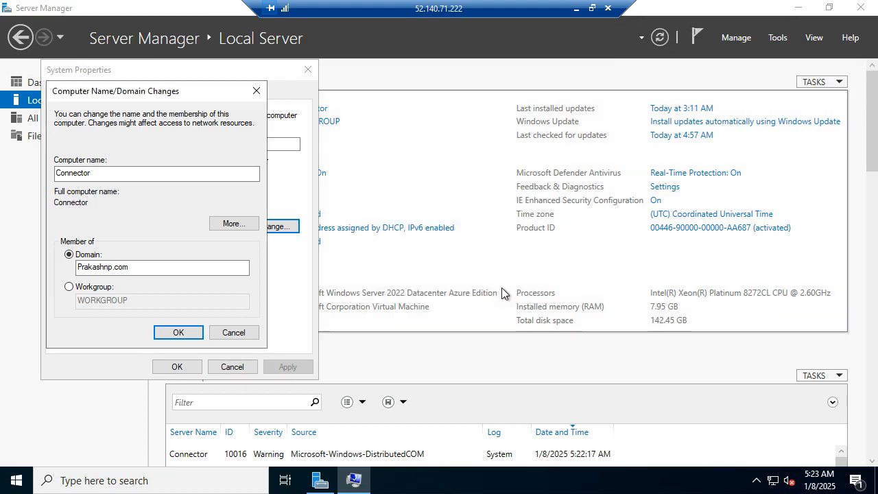